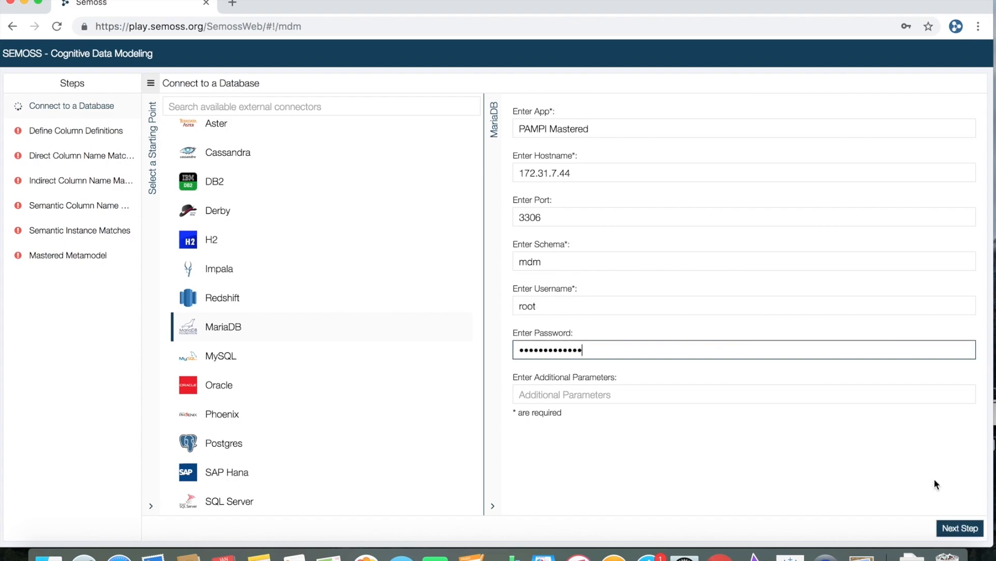
Connect to the MariaDB database with the entered details and display the sample values of the allergies.all_desc column
left_click(953, 529)
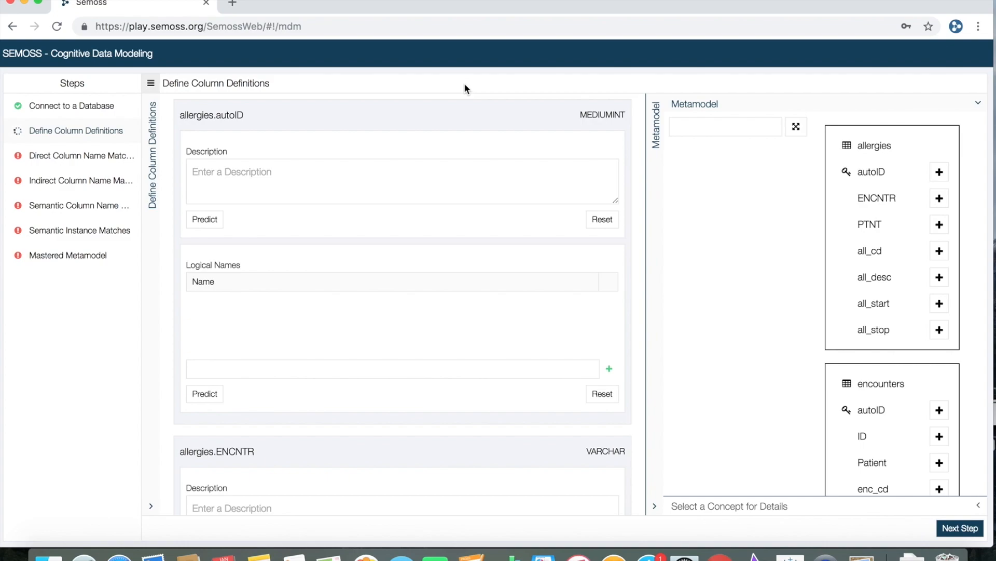
scroll(375, 260, "down", 3)
scroll(377, 260, "down", 15)
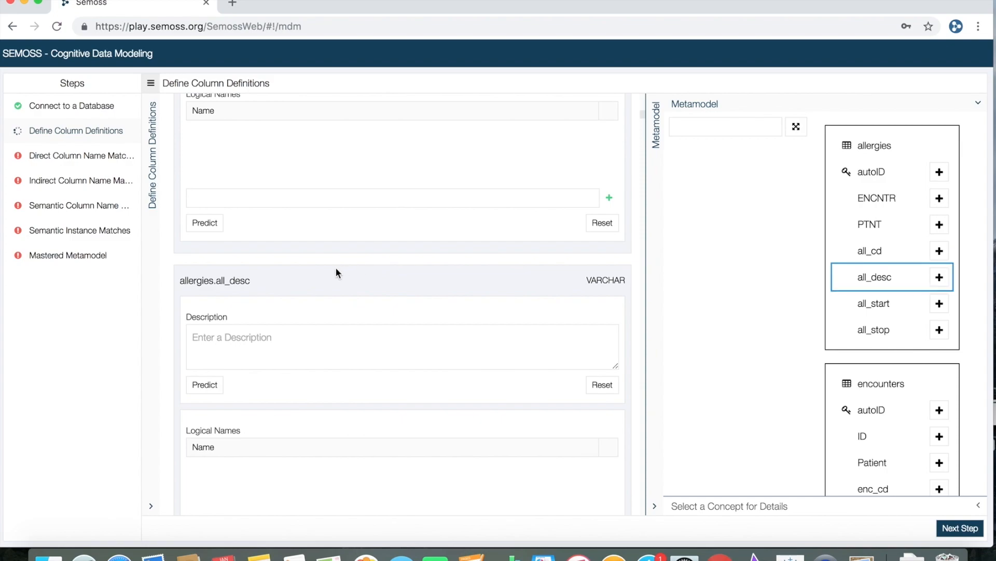
left_click(292, 281)
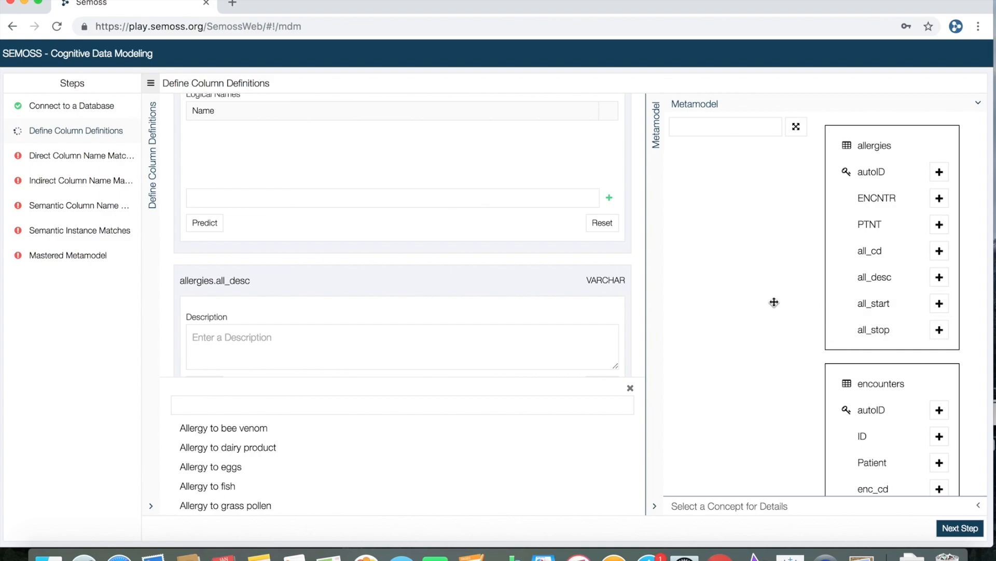
Examine the metamodel diagram as a whole and then the allergies and encounters tables up close
scroll(779, 314, "down", 3)
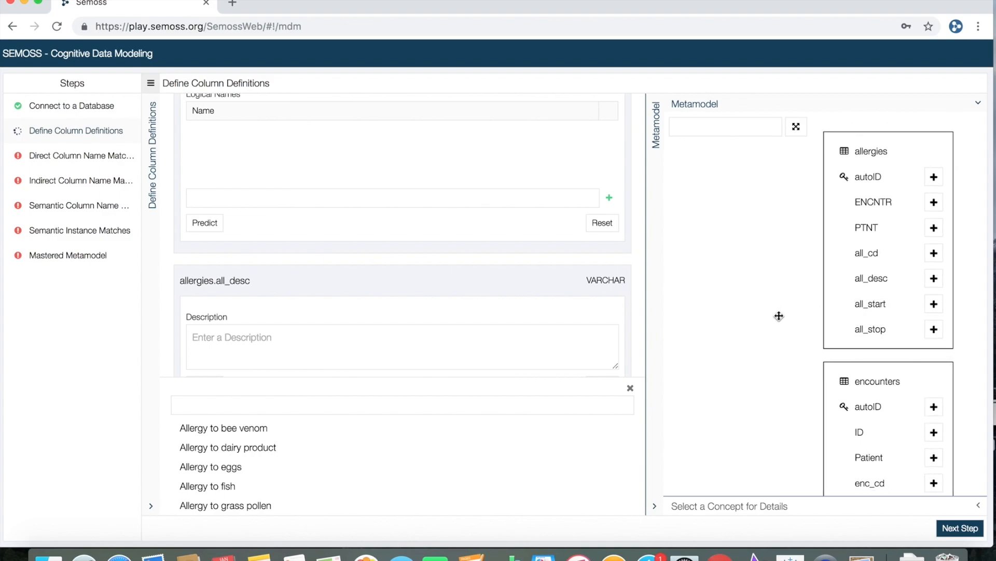
scroll(778, 315, "down", 5)
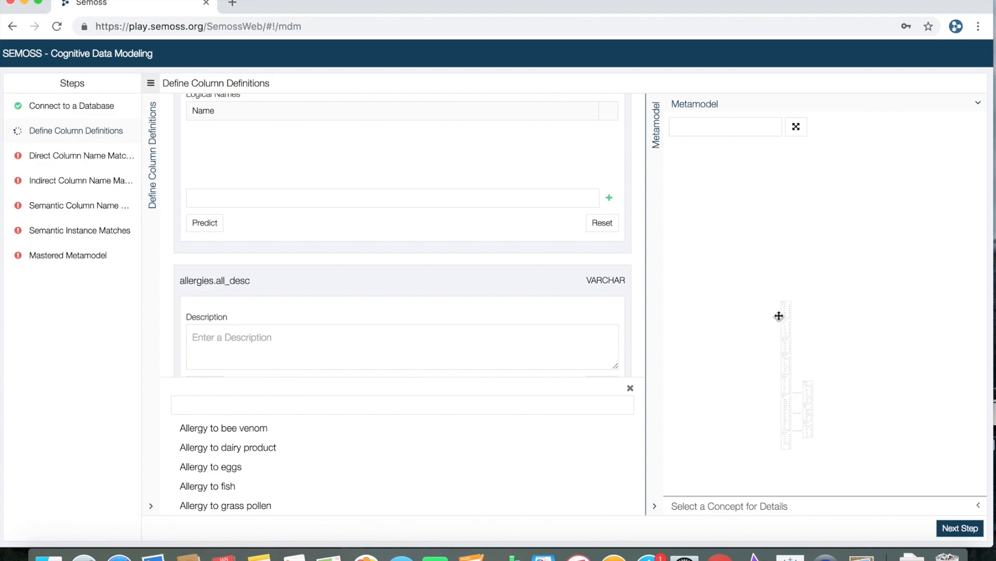
scroll(851, 366, "up", 1)
left_click_drag(851, 365, 868, 322)
scroll(850, 321, "up", 1)
scroll(849, 321, "up", 3)
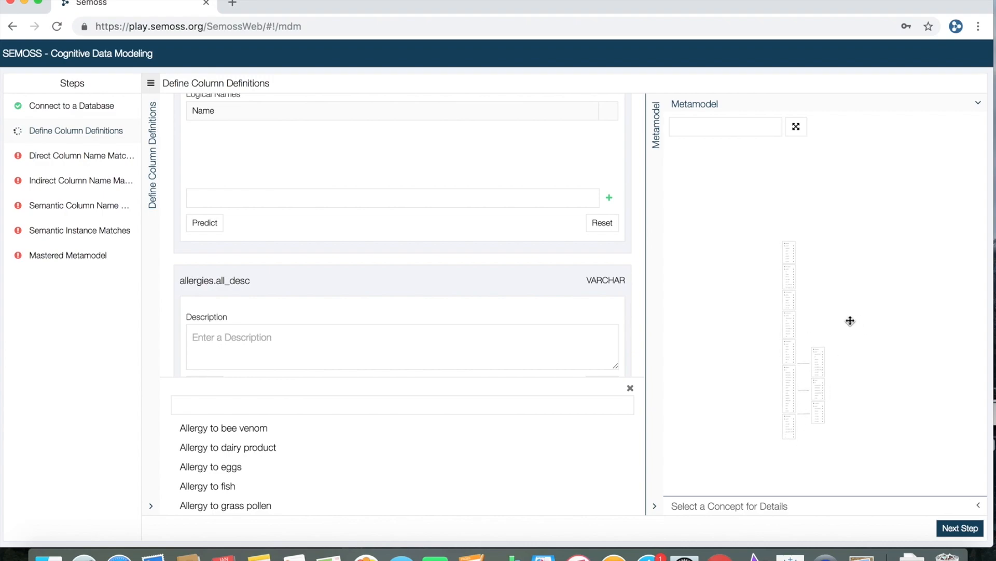
left_click_drag(846, 323, 850, 310)
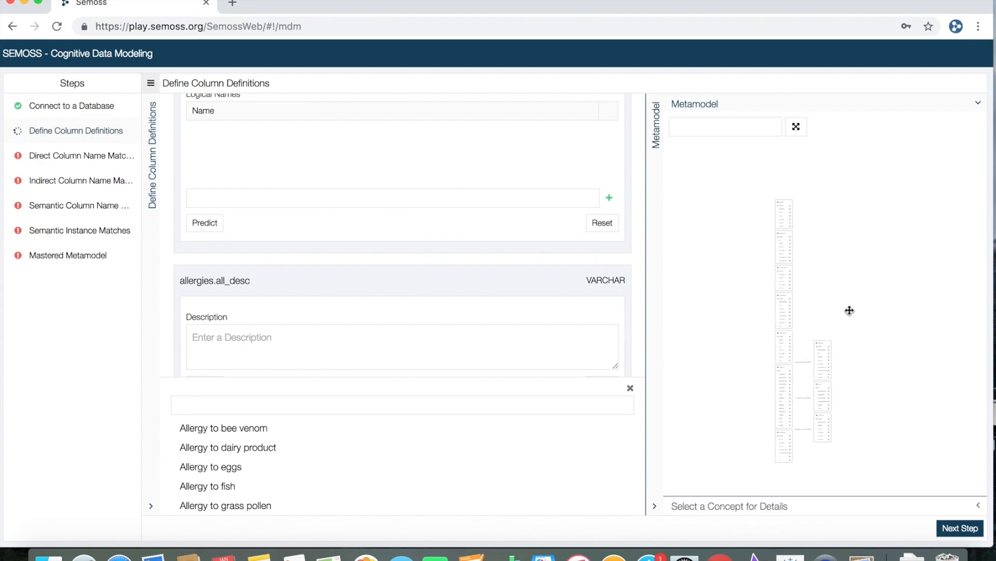
scroll(831, 280, "up", 5)
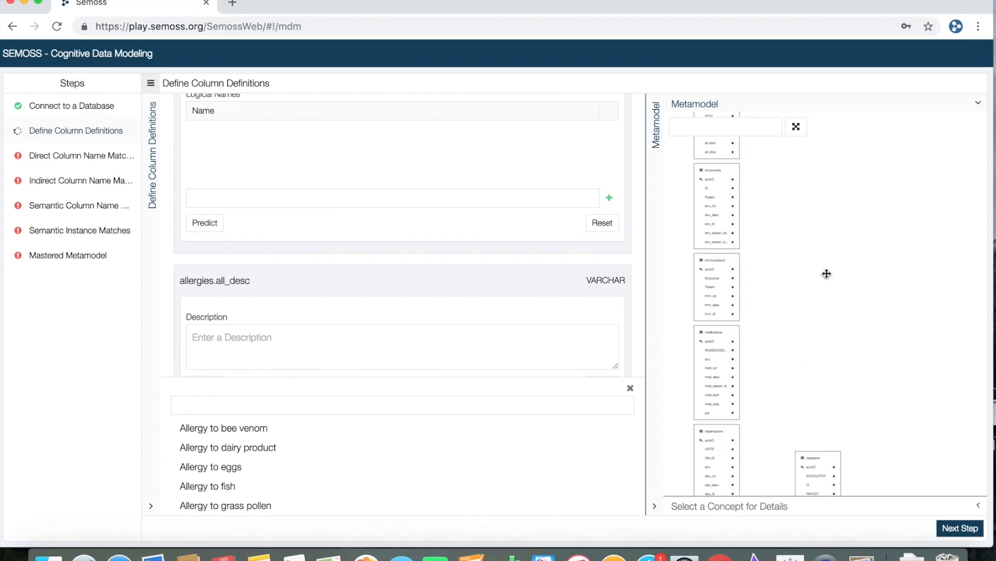
left_click_drag(878, 307, 905, 402)
scroll(865, 322, "up", 2)
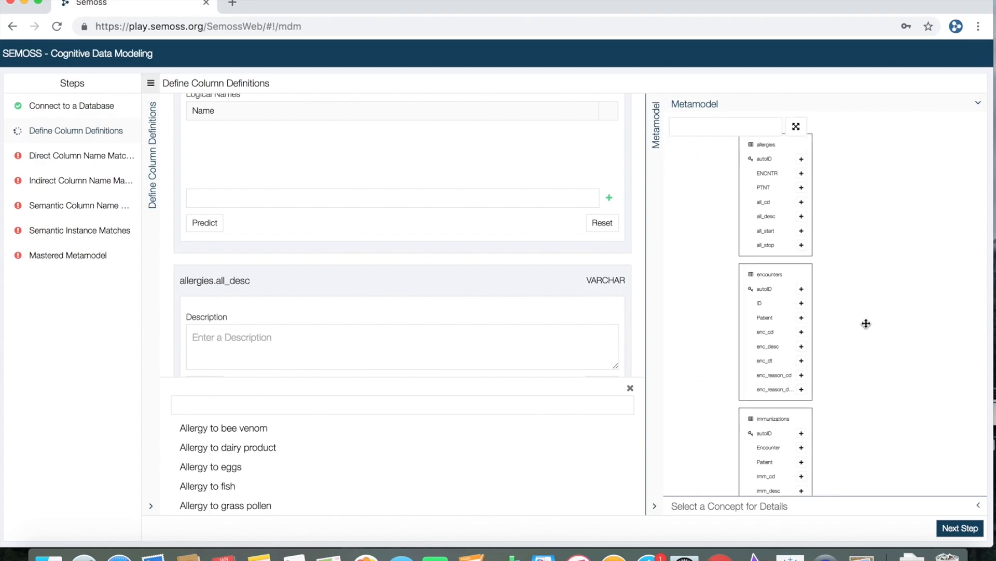
left_click_drag(850, 265, 868, 326)
scroll(867, 326, "up", 2)
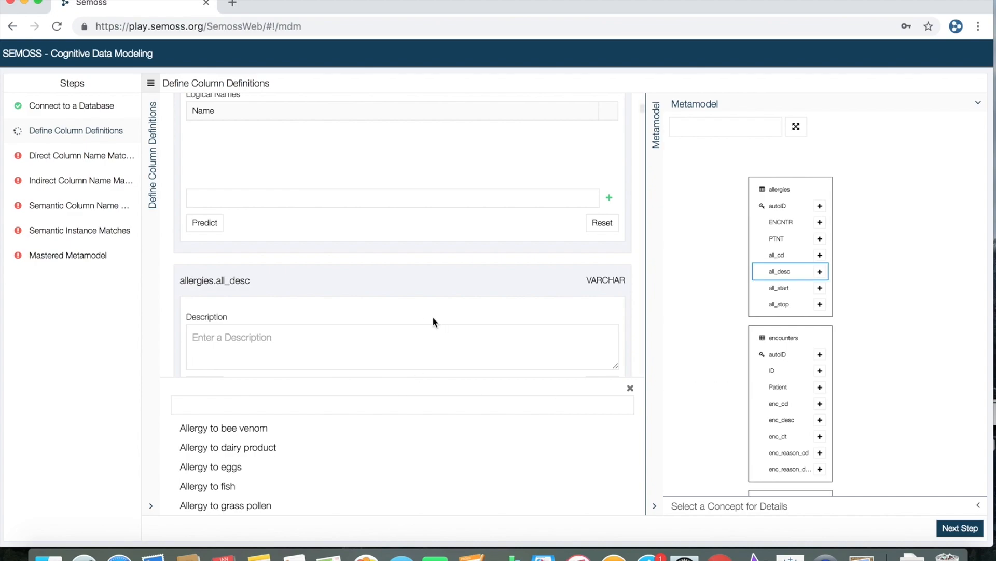
Predict the description of the allergies.all_desc column and review the generated text
scroll(415, 319, "down", 2)
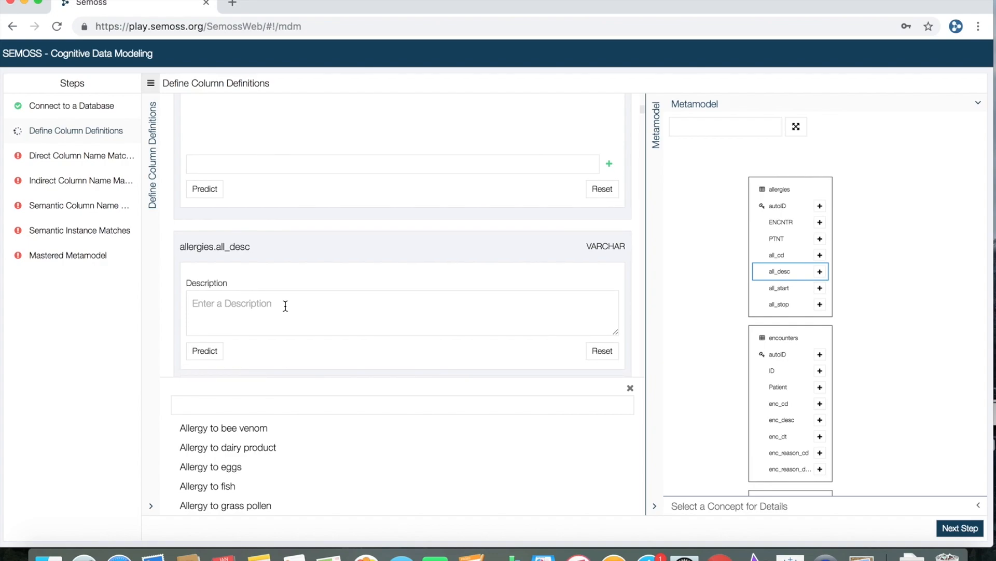
scroll(279, 309, "down", 1)
left_click(212, 337)
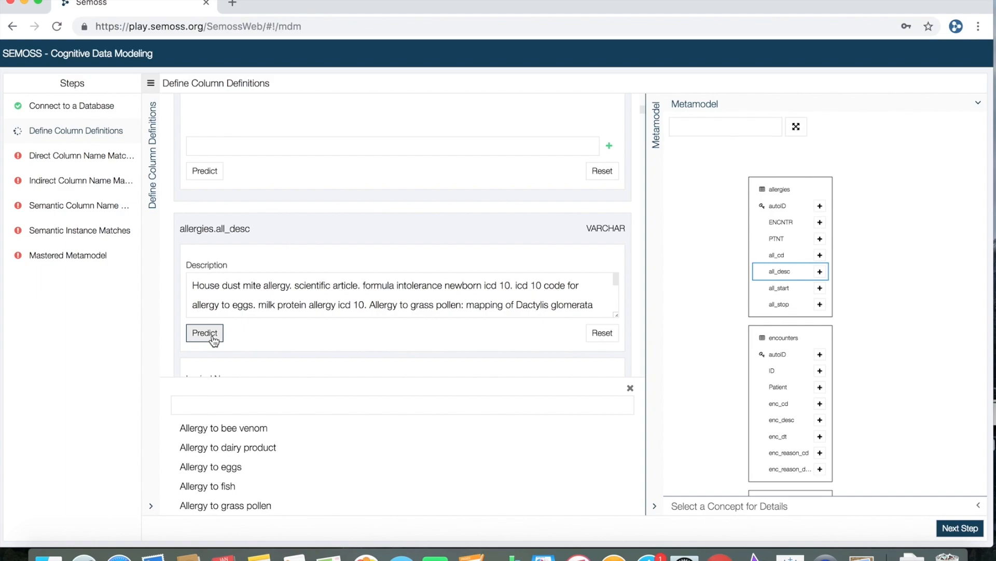
scroll(265, 306, "down", 2)
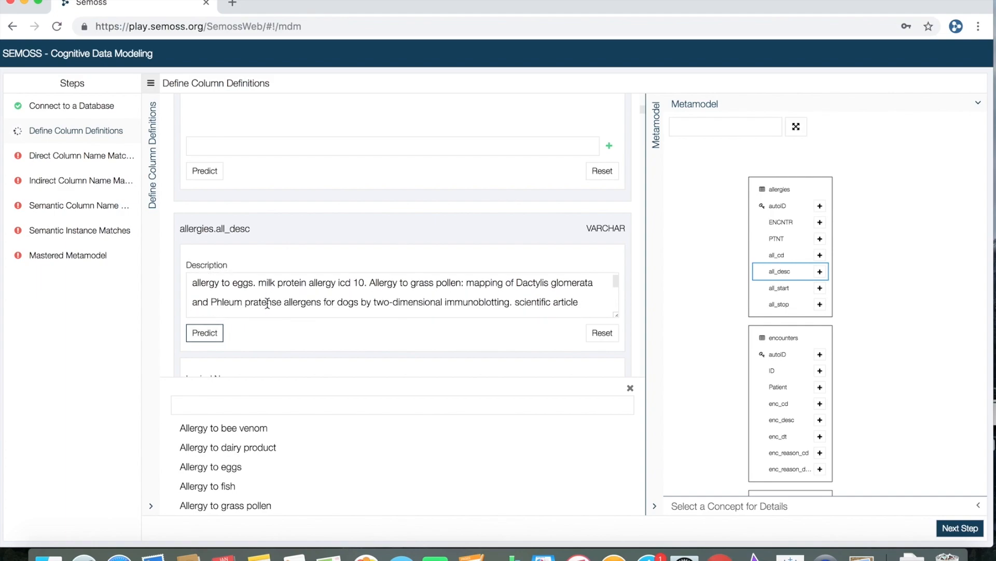
scroll(240, 344, "down", 2)
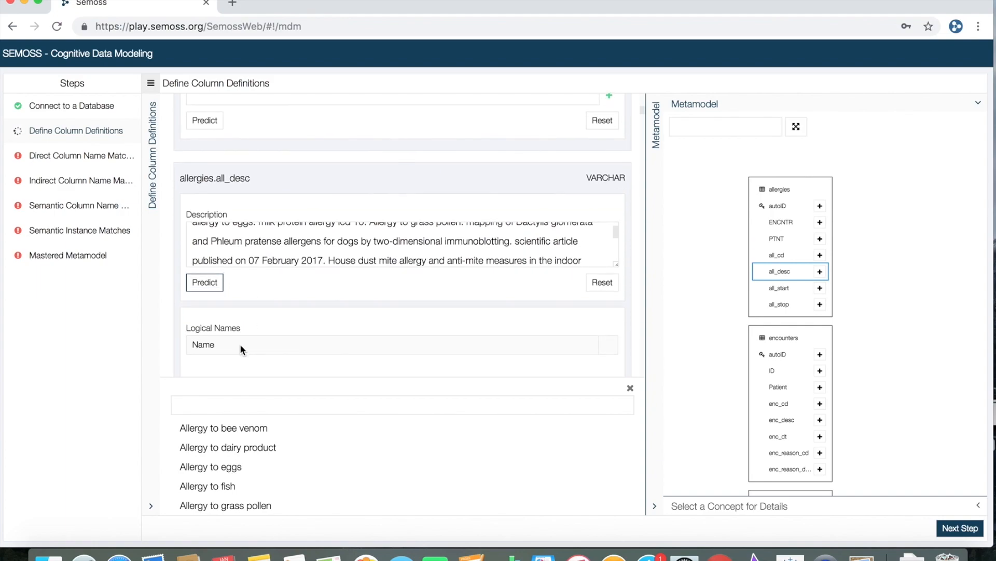
scroll(254, 300, "down", 2)
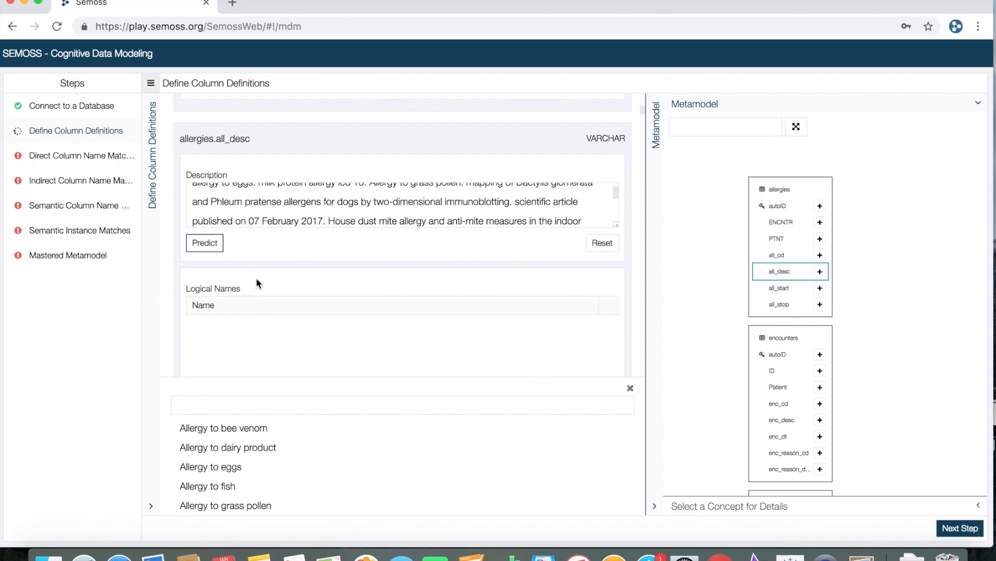
scroll(301, 194, "up", 3)
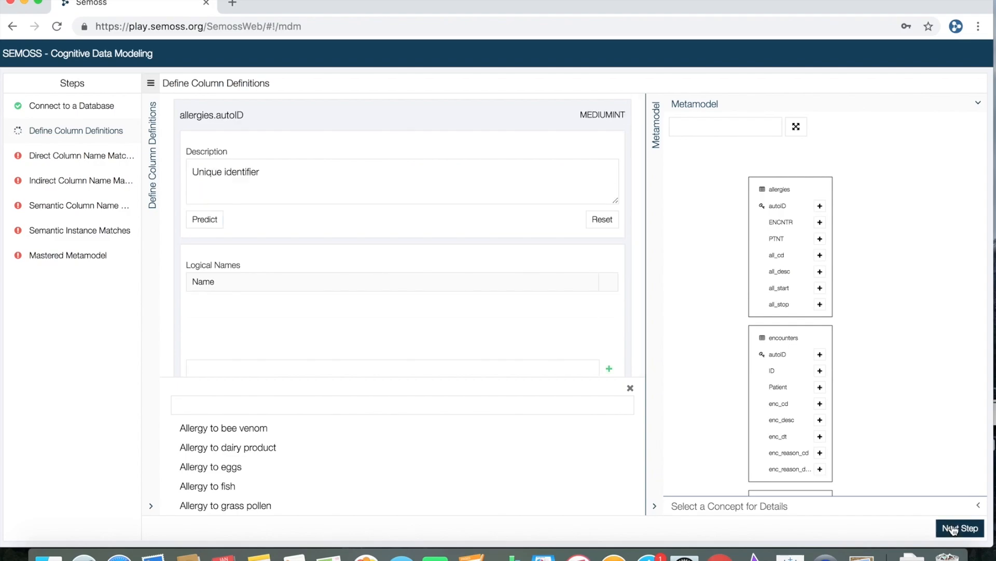
Proceed to Direct Column Name Matches and run the matching on all tables
left_click(954, 529)
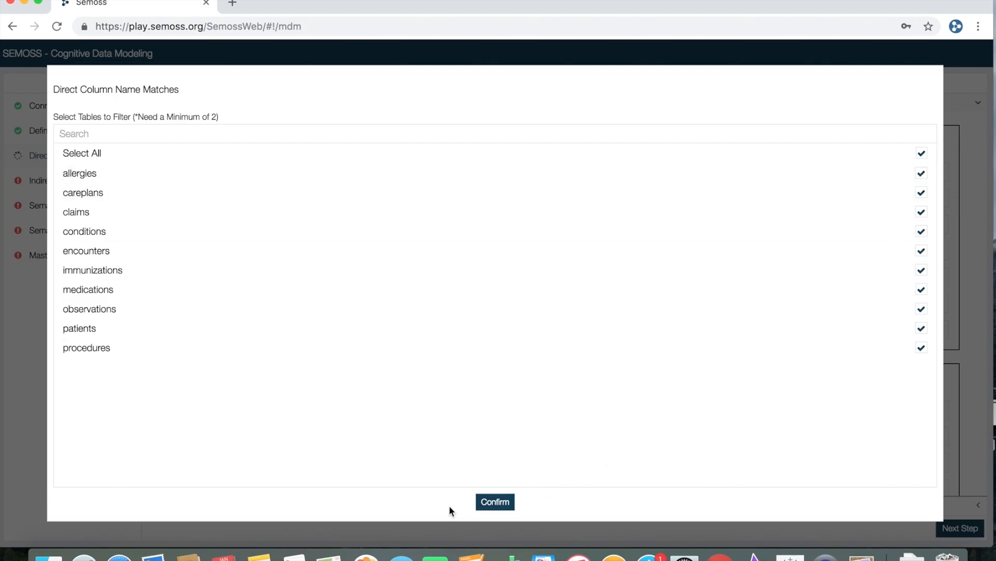
left_click(491, 502)
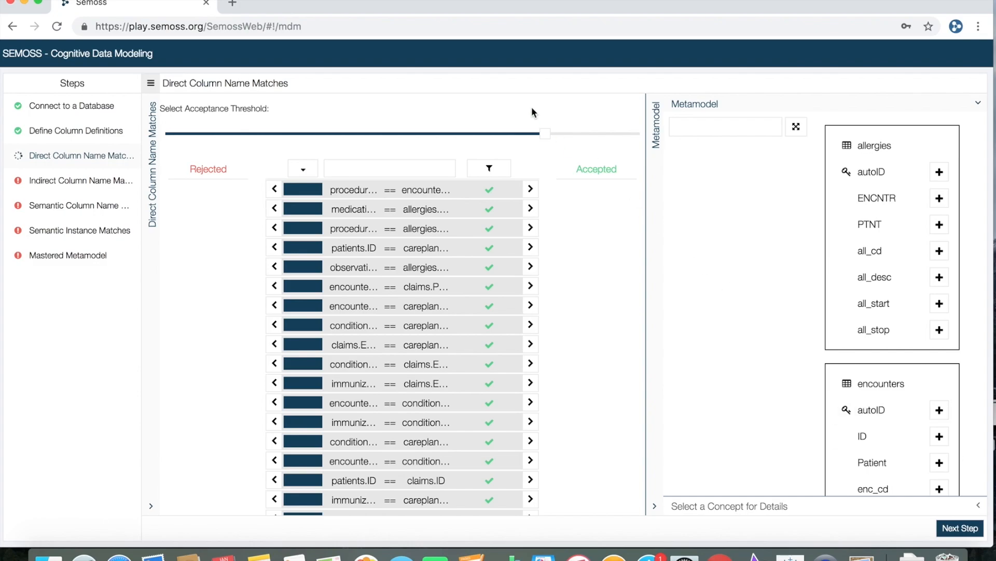
mouse_move(544, 136)
Filter the direct column name matches by "id" and reject every match listed
left_click(386, 162)
type("id")
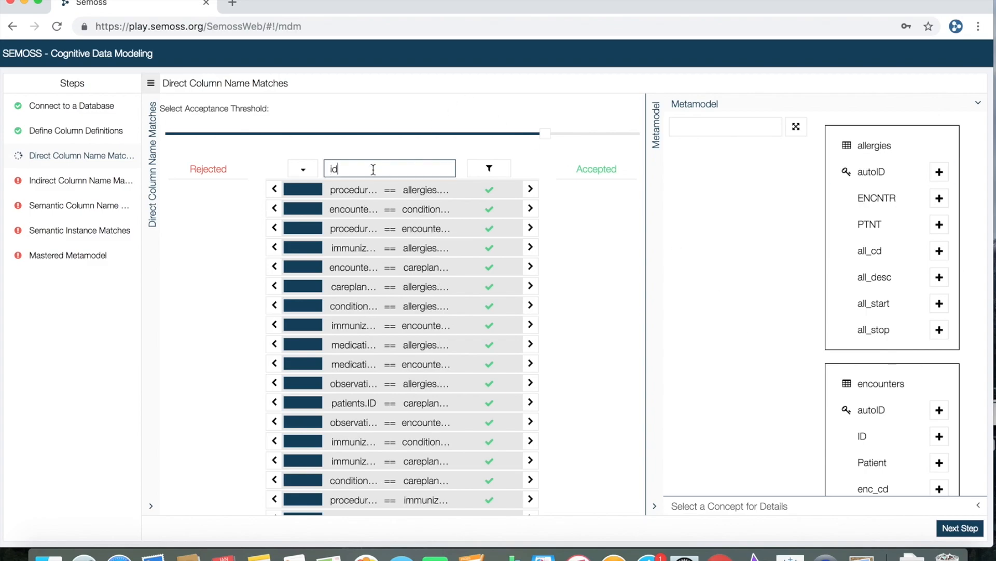
left_click(275, 191)
left_click(275, 191)
left_click(275, 191)
left_click(274, 190)
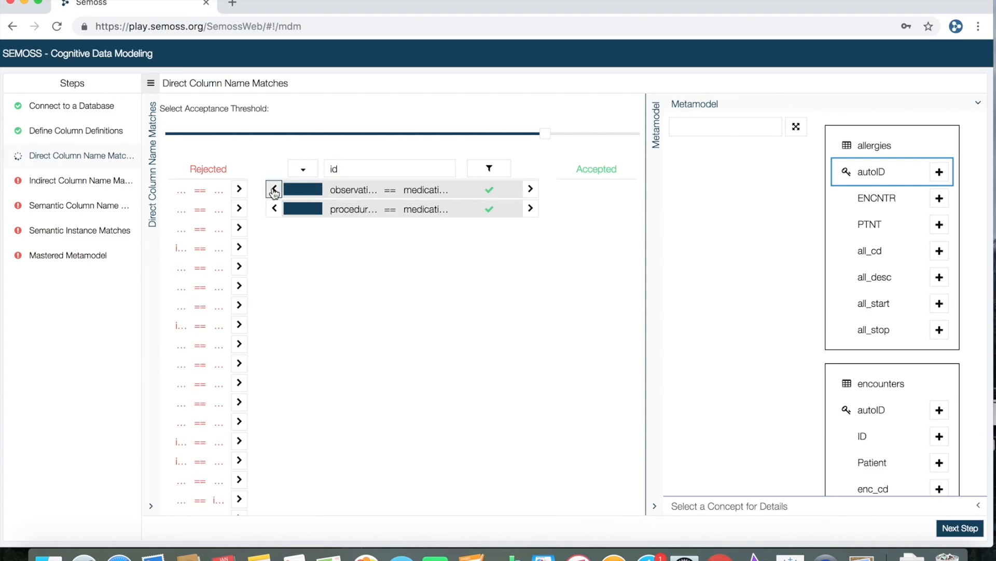
left_click(275, 190)
left_click(275, 190)
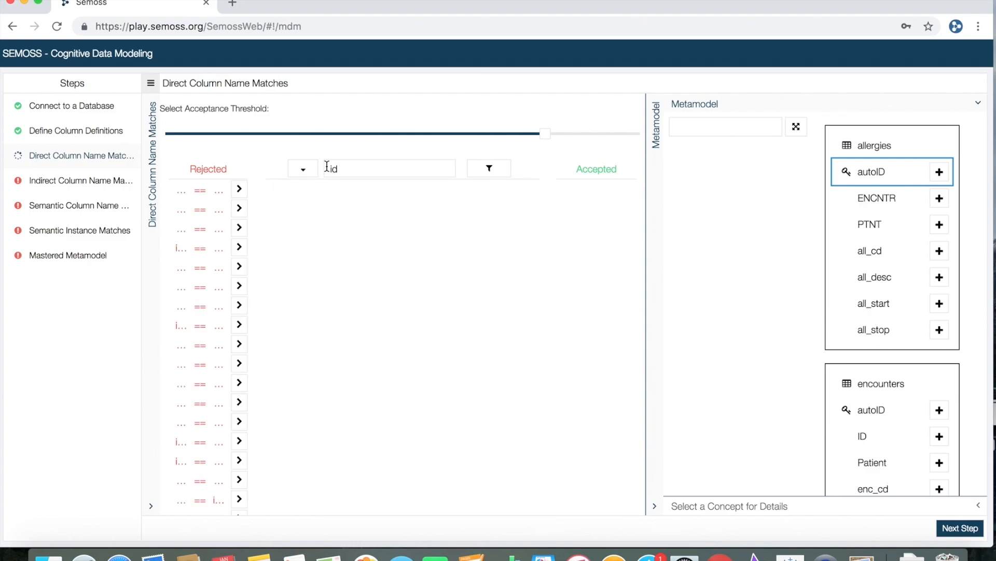
Clear the "id" filter and compare the instance values of the encounters.Patient and claims.PATIENT match
left_click(333, 169)
key("BackSpace")
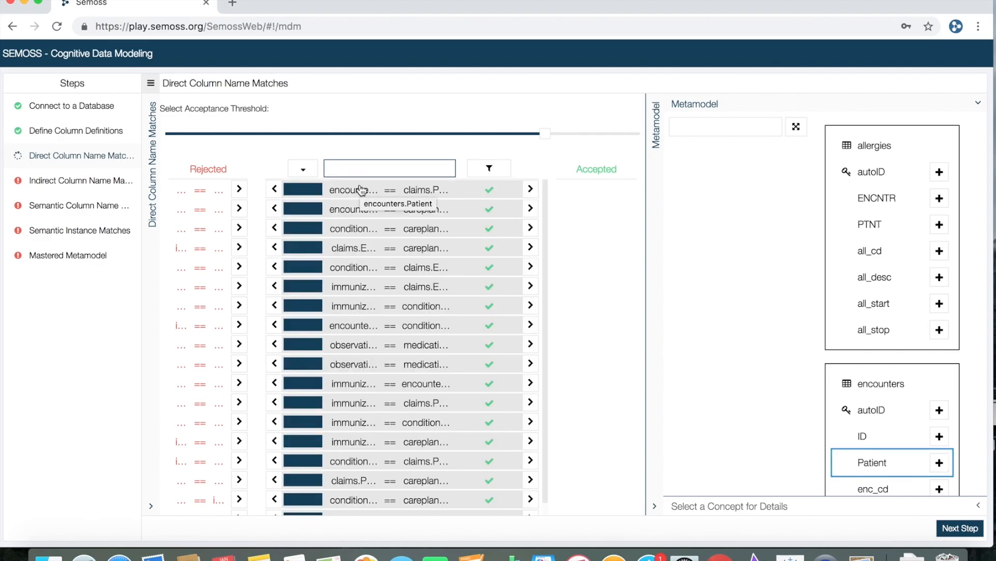
left_click(362, 190)
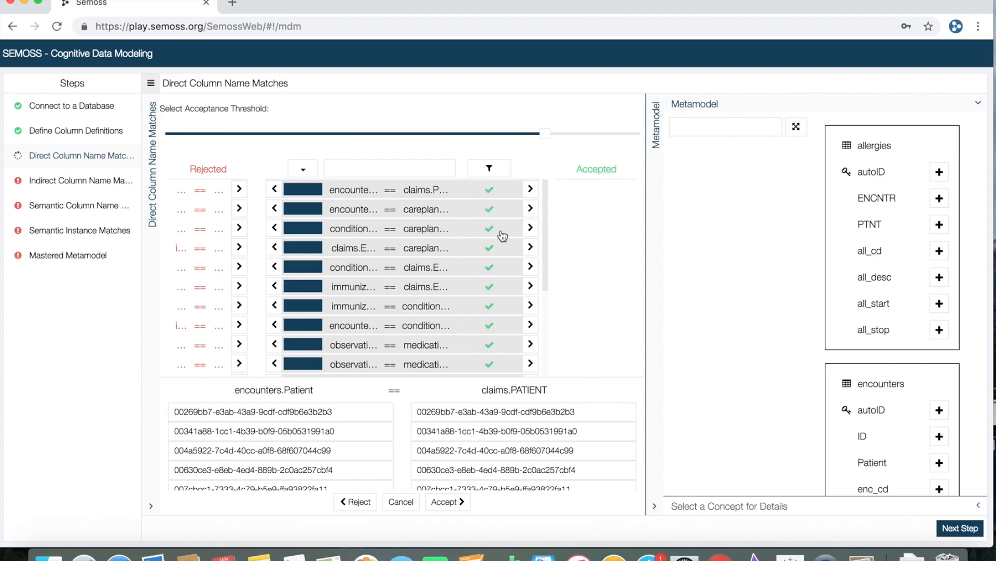
Run Indirect Column Name Matches on all tables and raise the acceptance threshold to about 90% of its range
left_click(946, 532)
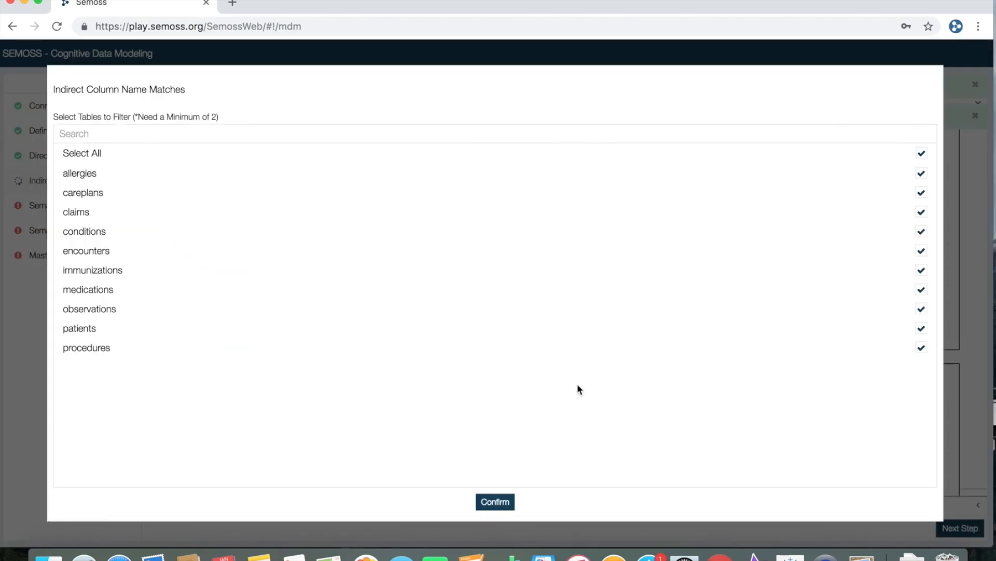
left_click(495, 501)
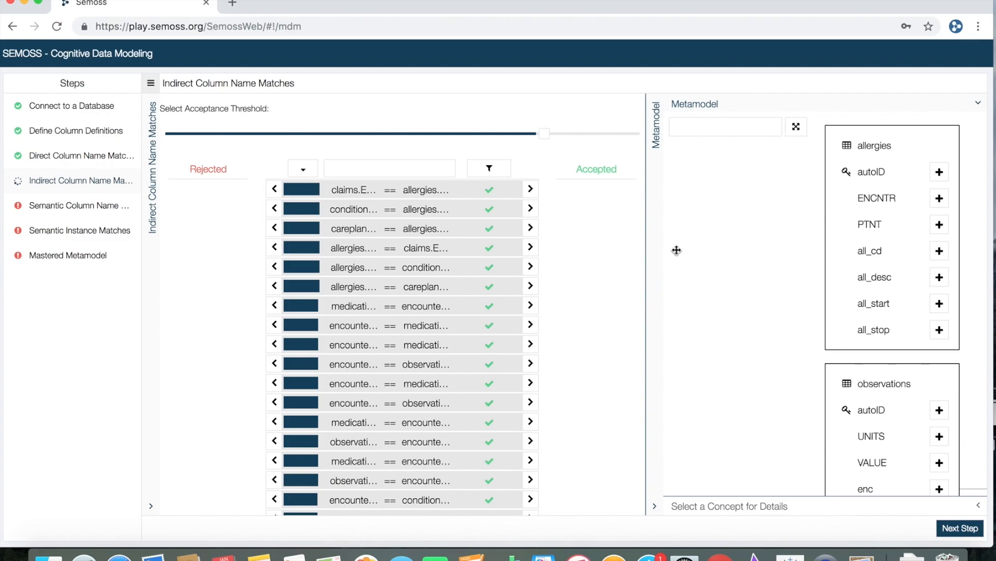
left_click_drag(545, 139, 580, 139)
left_click_drag(579, 141, 594, 140)
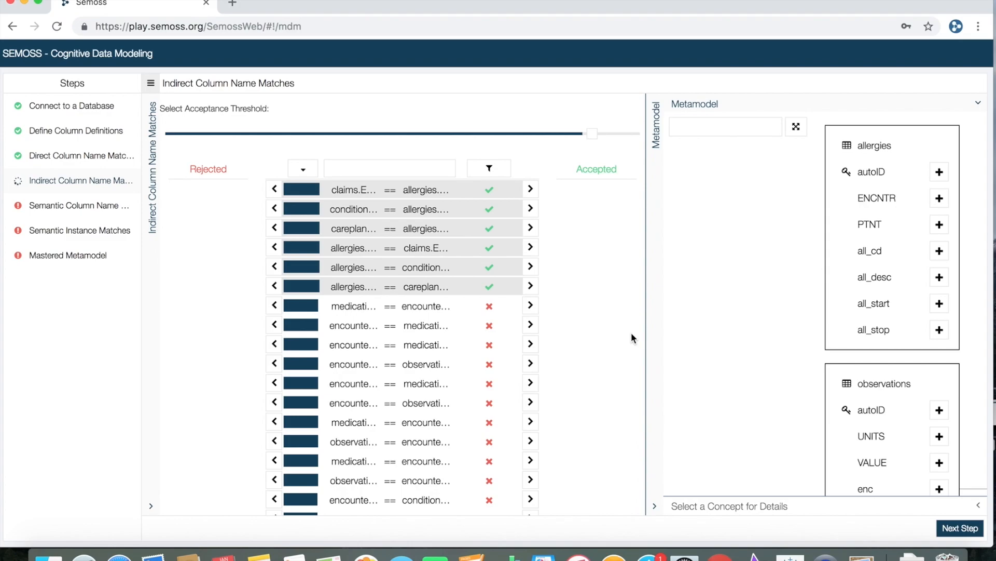
Proceed to Semantic Column Name Matches and run the matching with all tables selected
left_click(960, 531)
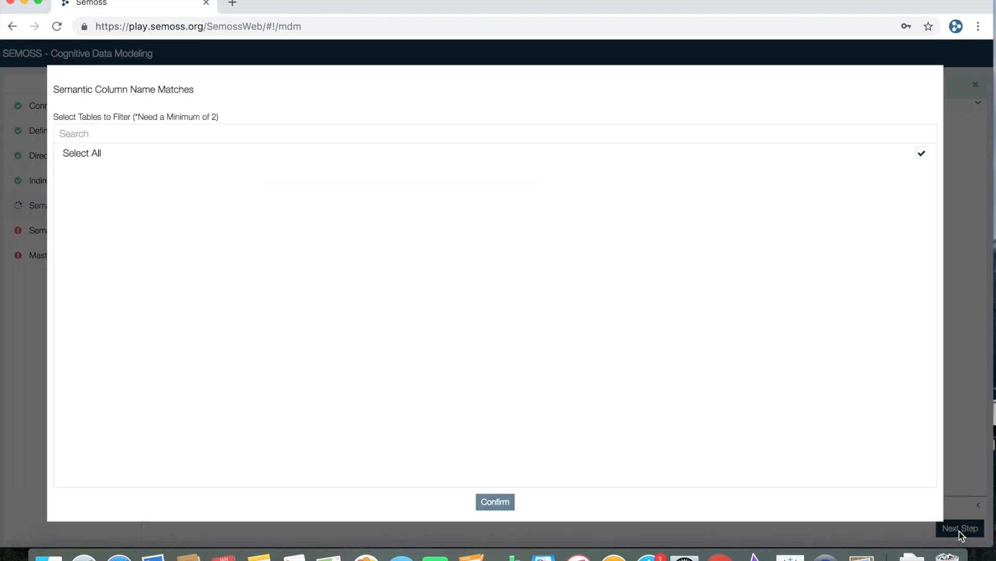
left_click(493, 502)
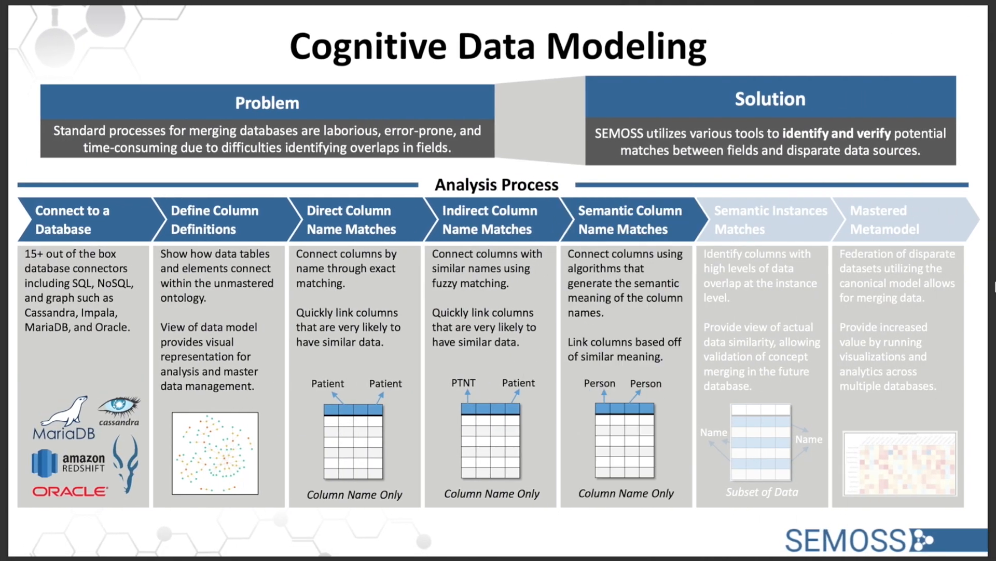